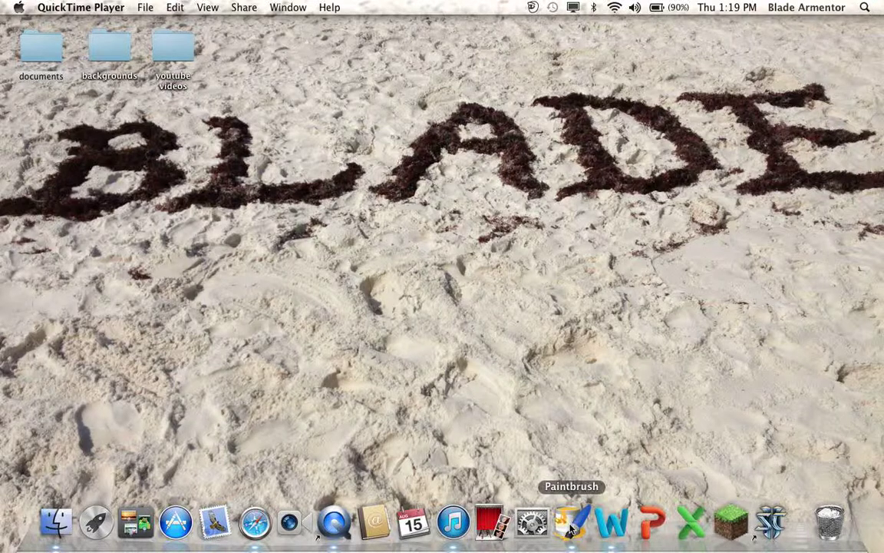
- Launch Paintbrush and create a blank canvas at the default 800 × 800 pixels
{"action": "left_click", "coordinate": [570, 528]}
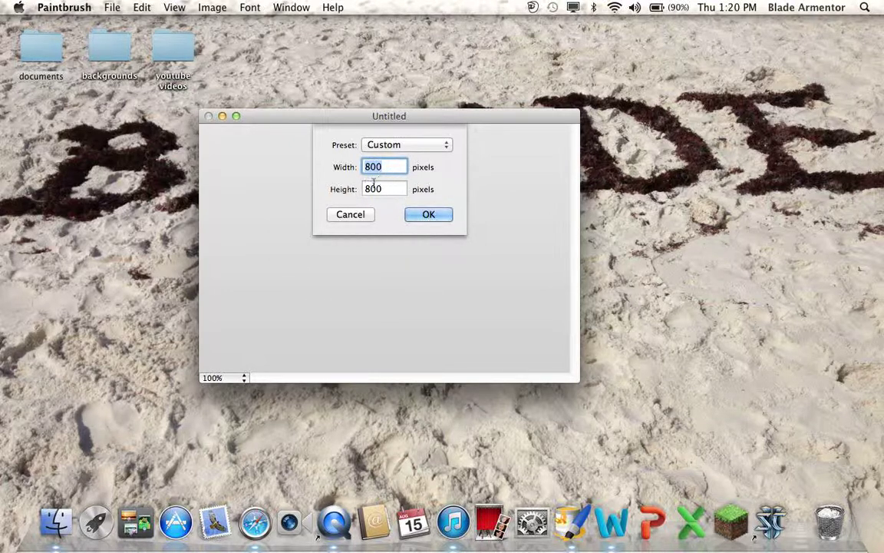
{"action": "left_click", "coordinate": [426, 216]}
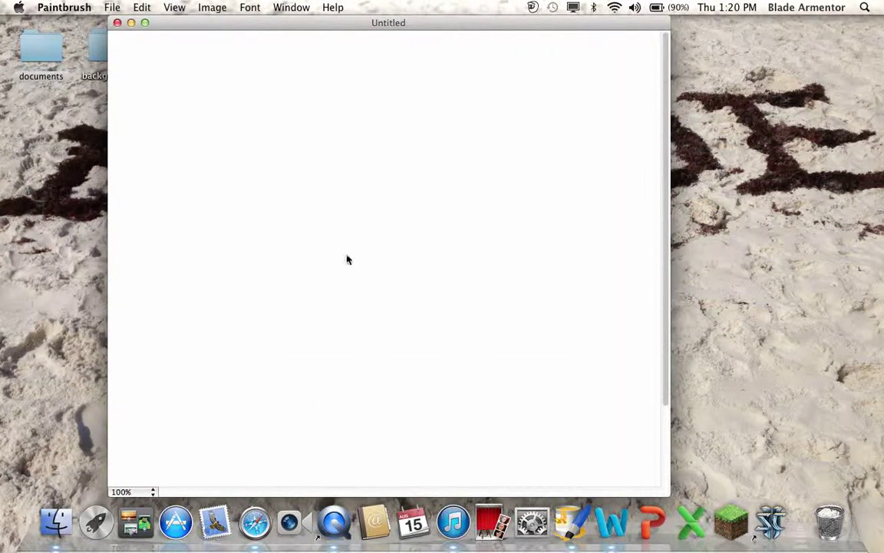
{"action": "scroll", "coordinate": [349, 256], "scroll_direction": "down", "scroll_amount": 5}
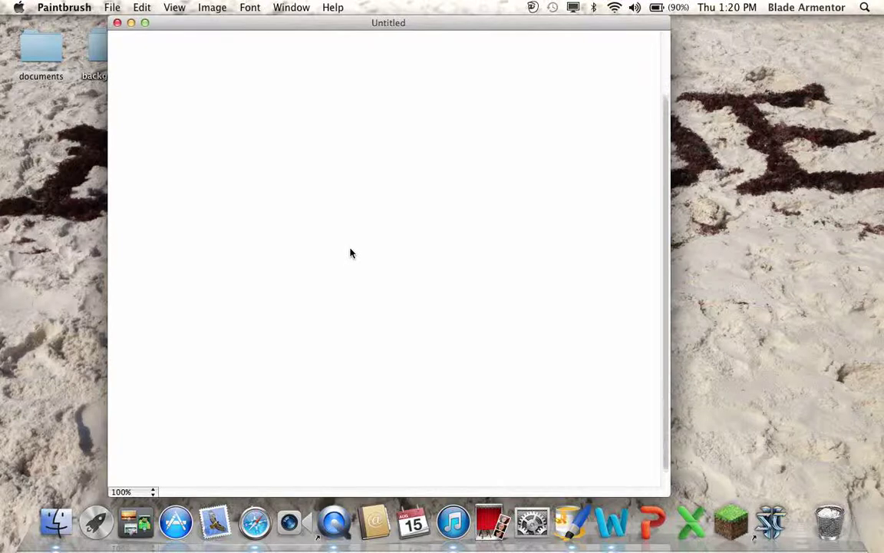
{"action": "scroll", "coordinate": [350, 254], "scroll_direction": "up", "scroll_amount": 5}
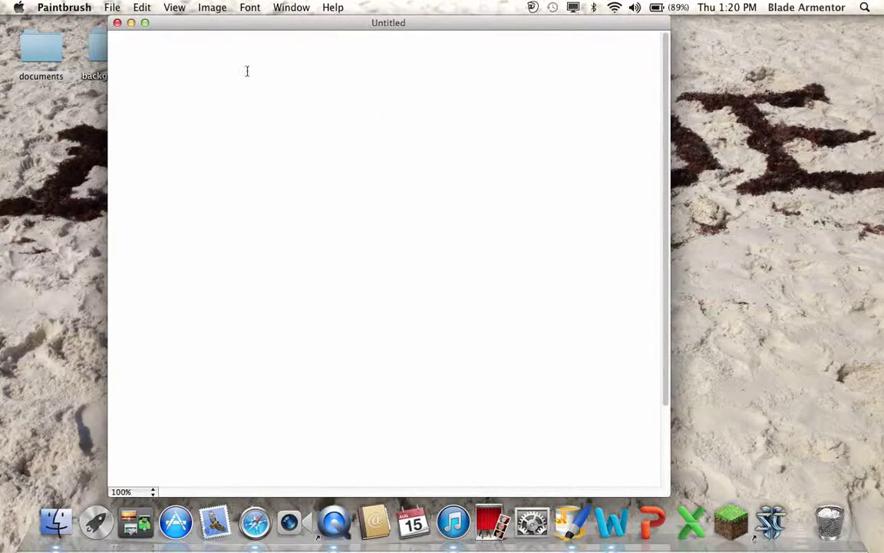
- Show the Toolbox palette from the Window menu and move it to the window's left edge
{"action": "left_click", "coordinate": [293, 8]}
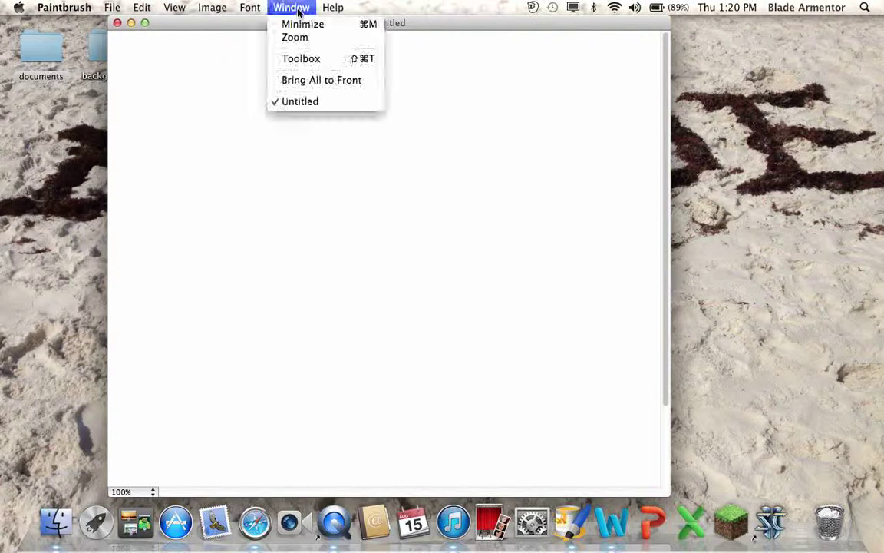
{"action": "left_click", "coordinate": [311, 61]}
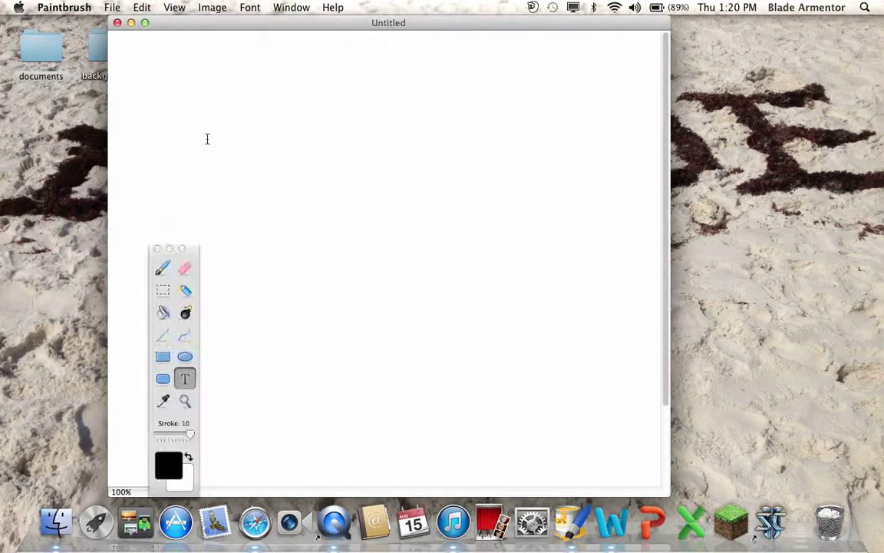
{"action": "left_click_drag", "start_coordinate": [192, 253], "coordinate": [102, 94]}
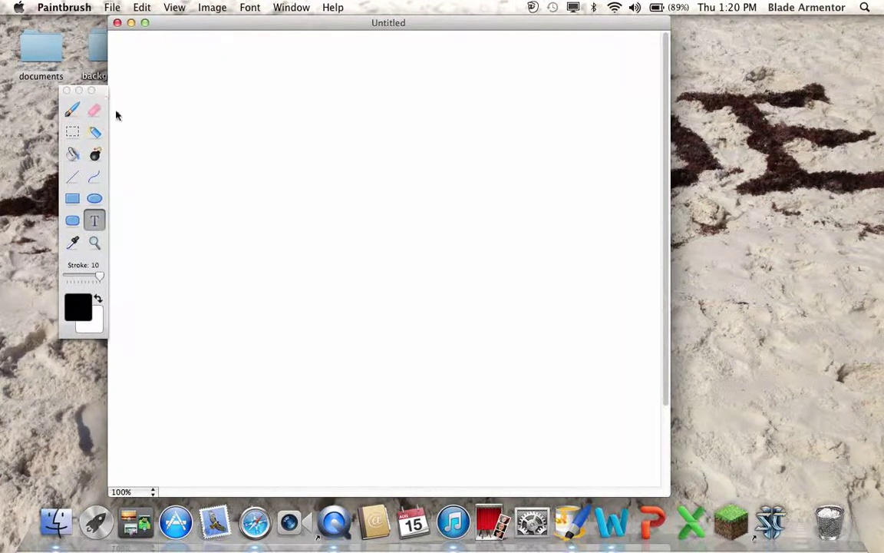
- With the Brush, paint a thick black diagonal stroke and a thinner one to its left
{"action": "left_click", "coordinate": [77, 113]}
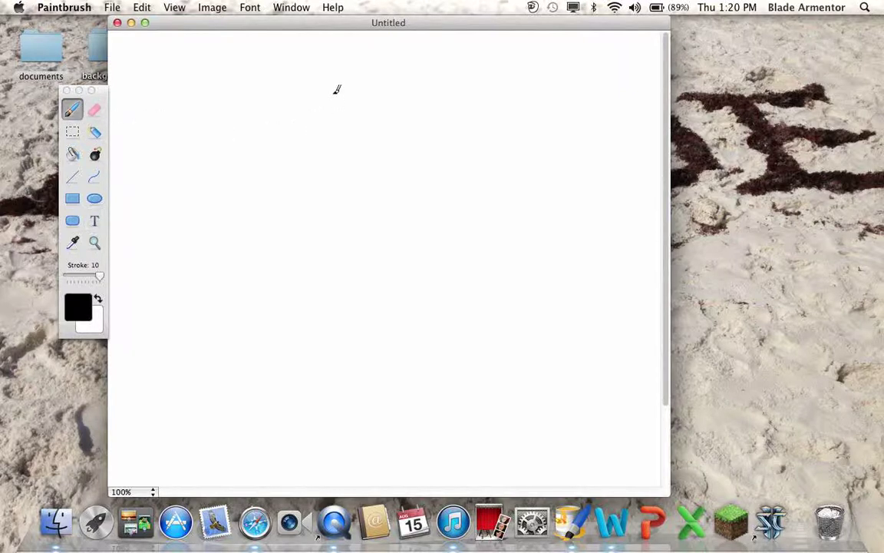
{"action": "left_click_drag", "start_coordinate": [332, 92], "coordinate": [427, 254]}
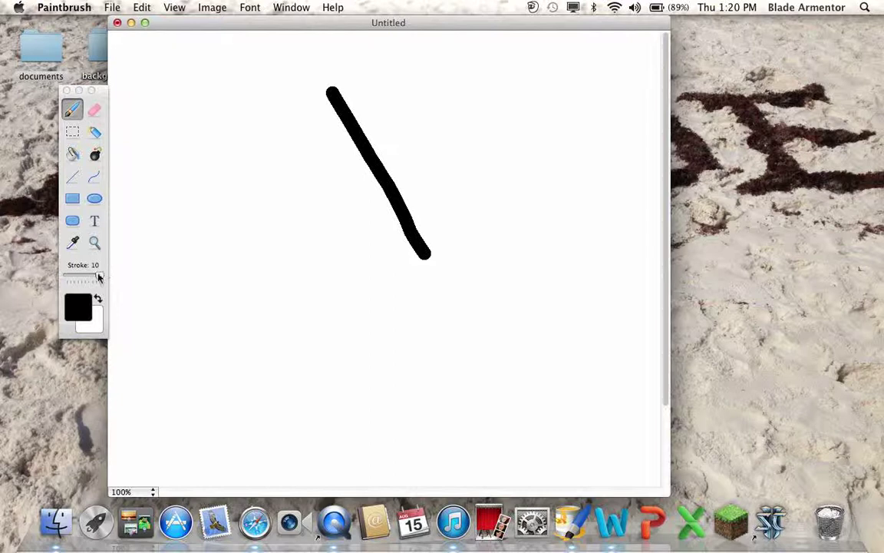
{"action": "left_click_drag", "start_coordinate": [98, 277], "coordinate": [80, 284]}
{"action": "left_click_drag", "start_coordinate": [221, 120], "coordinate": [307, 265]}
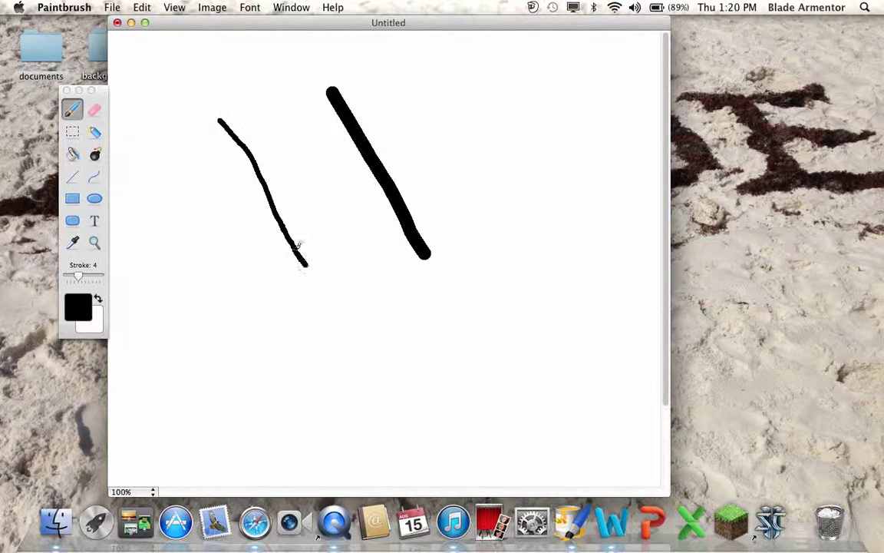
- At brush width 1, draw a thin angled line and scribbled loops on the right
{"action": "left_click_drag", "start_coordinate": [82, 282], "coordinate": [67, 281]}
{"action": "mouse_move", "coordinate": [242, 159]}
{"action": "left_mouse_down"}
{"action": "mouse_move", "coordinate": [243, 272]}
{"action": "mouse_move", "coordinate": [218, 252]}
{"action": "left_mouse_up"}
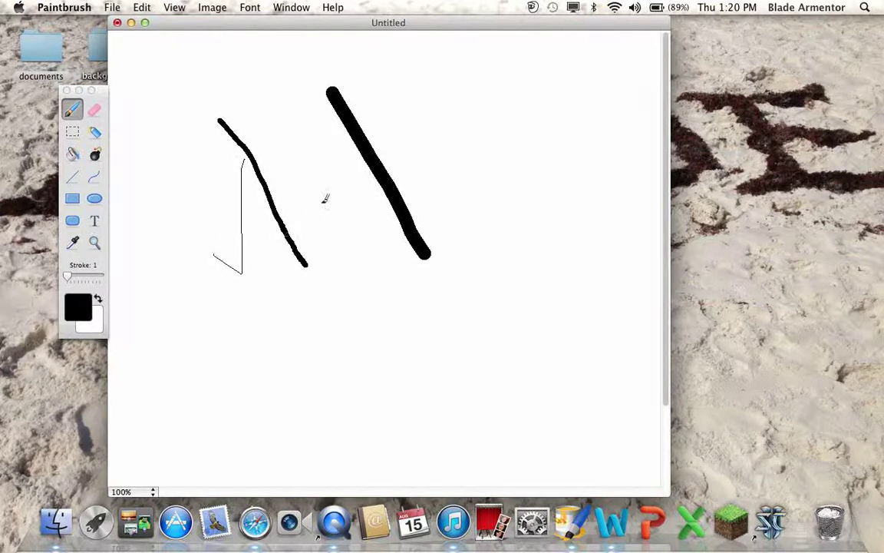
{"action": "mouse_move", "coordinate": [499, 119]}
{"action": "left_mouse_down"}
{"action": "mouse_move", "coordinate": [556, 215]}
{"action": "mouse_move", "coordinate": [558, 227]}
{"action": "mouse_move", "coordinate": [530, 241]}
{"action": "mouse_move", "coordinate": [490, 182]}
{"action": "mouse_move", "coordinate": [569, 111]}
{"action": "mouse_move", "coordinate": [546, 238]}
{"action": "mouse_move", "coordinate": [506, 164]}
{"action": "mouse_move", "coordinate": [531, 244]}
{"action": "mouse_move", "coordinate": [497, 192]}
{"action": "mouse_move", "coordinate": [536, 141]}
{"action": "mouse_move", "coordinate": [552, 200]}
{"action": "mouse_move", "coordinate": [497, 199]}
{"action": "left_mouse_up"}
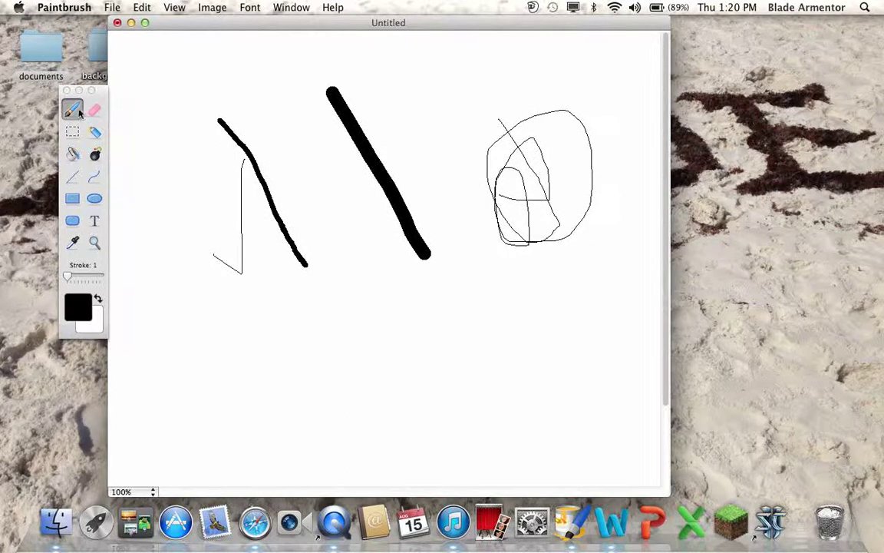
- Erase thin lines across the thick stroke, then wide gaps at eraser size 10 through both strokes
{"action": "left_click", "coordinate": [95, 112]}
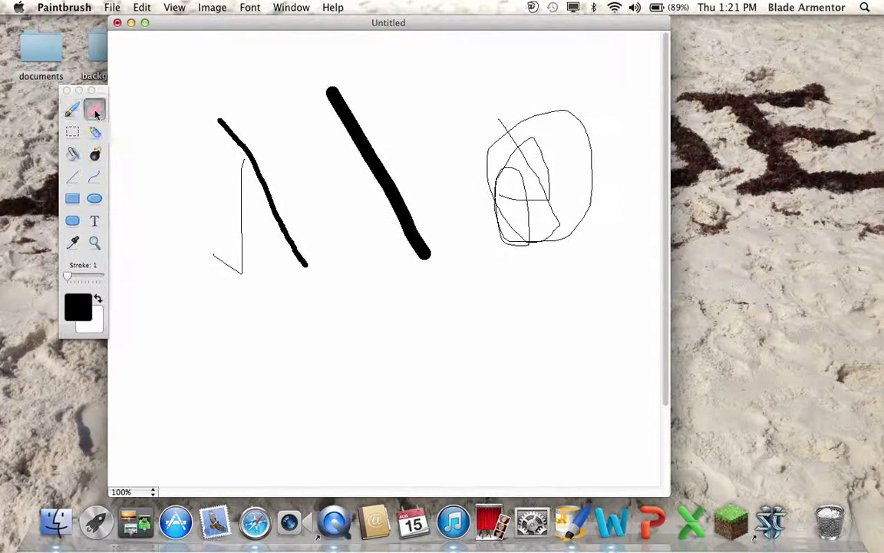
{"action": "mouse_move", "coordinate": [349, 144]}
{"action": "left_mouse_down"}
{"action": "mouse_move", "coordinate": [372, 134]}
{"action": "mouse_move", "coordinate": [332, 129]}
{"action": "left_mouse_up"}
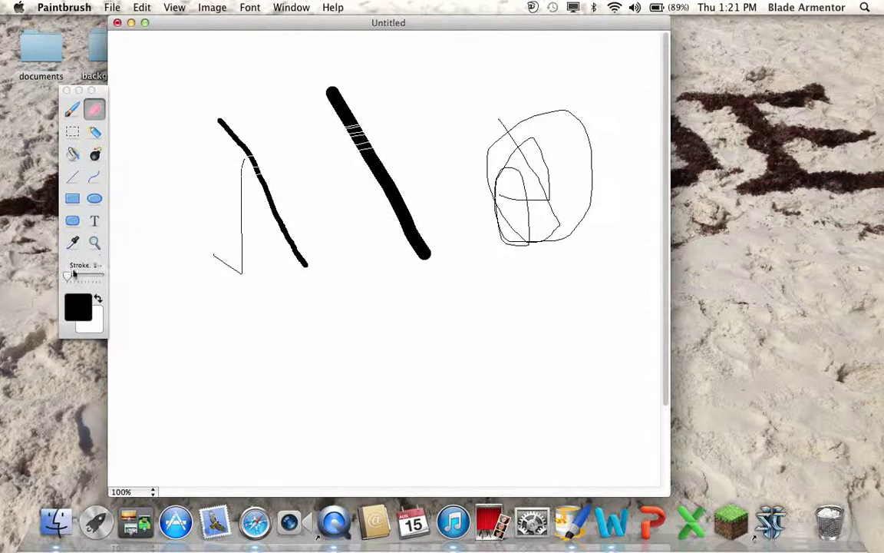
{"action": "left_click_drag", "start_coordinate": [70, 278], "coordinate": [122, 273]}
{"action": "mouse_move", "coordinate": [231, 144]}
{"action": "left_mouse_down"}
{"action": "mouse_move", "coordinate": [316, 118]}
{"action": "mouse_move", "coordinate": [375, 119]}
{"action": "mouse_move", "coordinate": [397, 128]}
{"action": "mouse_move", "coordinate": [382, 181]}
{"action": "mouse_move", "coordinate": [586, 170]}
{"action": "mouse_move", "coordinate": [538, 153]}
{"action": "left_mouse_up"}
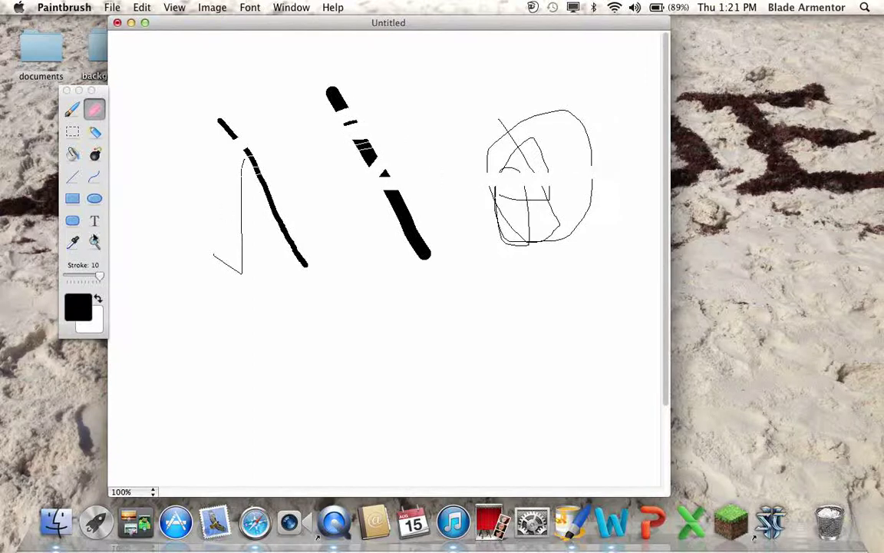
- Select a rectangle around the drawings and drag them higher on the canvas
{"action": "left_click", "coordinate": [73, 134]}
{"action": "left_click_drag", "start_coordinate": [204, 118], "coordinate": [601, 349]}
{"action": "left_click_drag", "start_coordinate": [378, 160], "coordinate": [393, 100]}
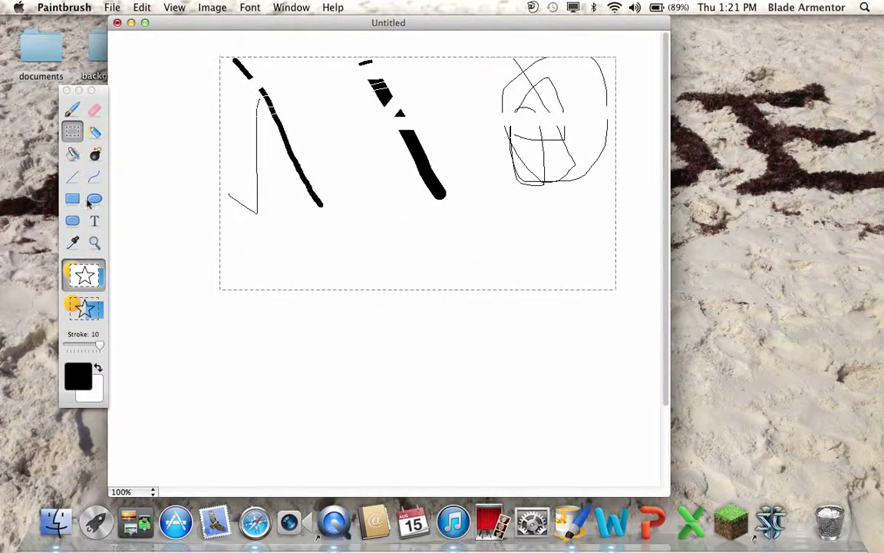
- Spray speckled blobs on the left, then flood the canvas black and back to white
{"action": "left_click", "coordinate": [96, 134]}
{"action": "mouse_move", "coordinate": [129, 115]}
{"action": "left_mouse_down"}
{"action": "mouse_move", "coordinate": [178, 176]}
{"action": "mouse_move", "coordinate": [238, 148]}
{"action": "mouse_move", "coordinate": [327, 251]}
{"action": "mouse_move", "coordinate": [291, 284]}
{"action": "mouse_move", "coordinate": [449, 314]}
{"action": "mouse_move", "coordinate": [438, 242]}
{"action": "mouse_move", "coordinate": [529, 345]}
{"action": "mouse_move", "coordinate": [361, 361]}
{"action": "mouse_move", "coordinate": [331, 346]}
{"action": "left_mouse_up"}
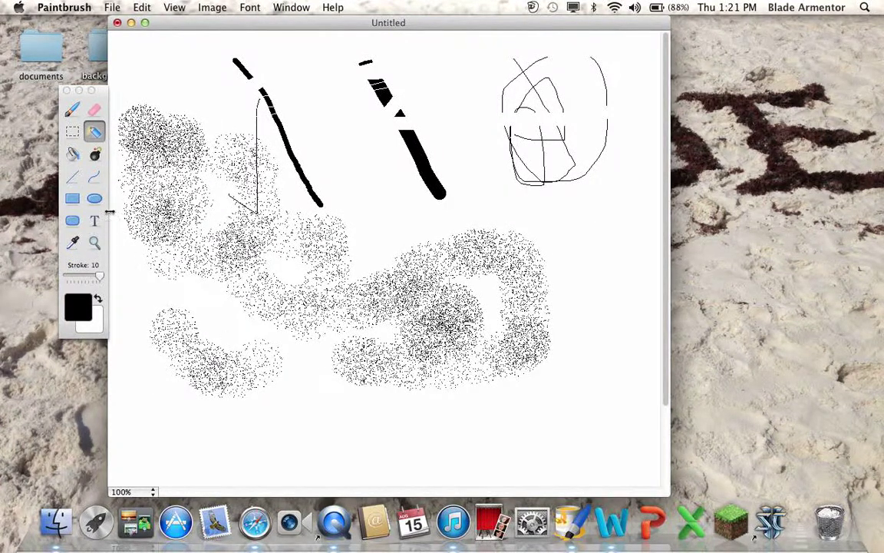
{"action": "left_click", "coordinate": [73, 153]}
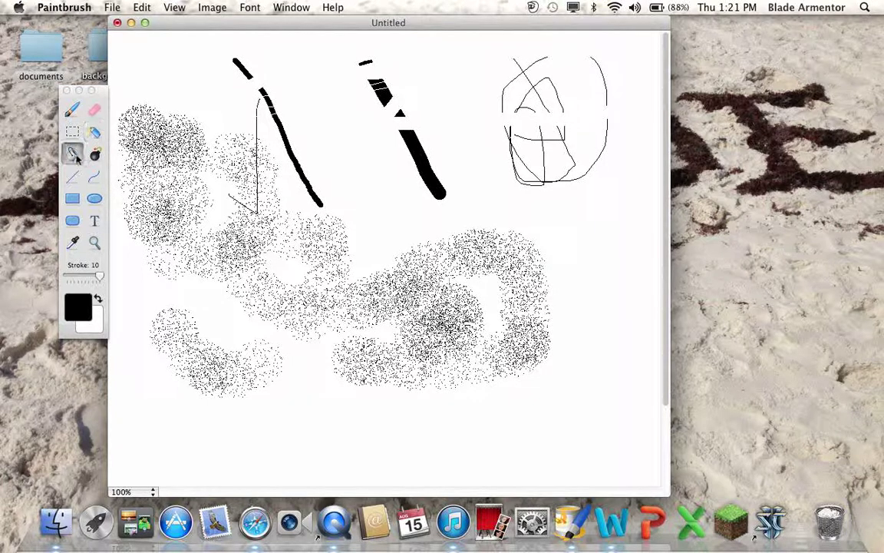
{"action": "left_click", "coordinate": [343, 171]}
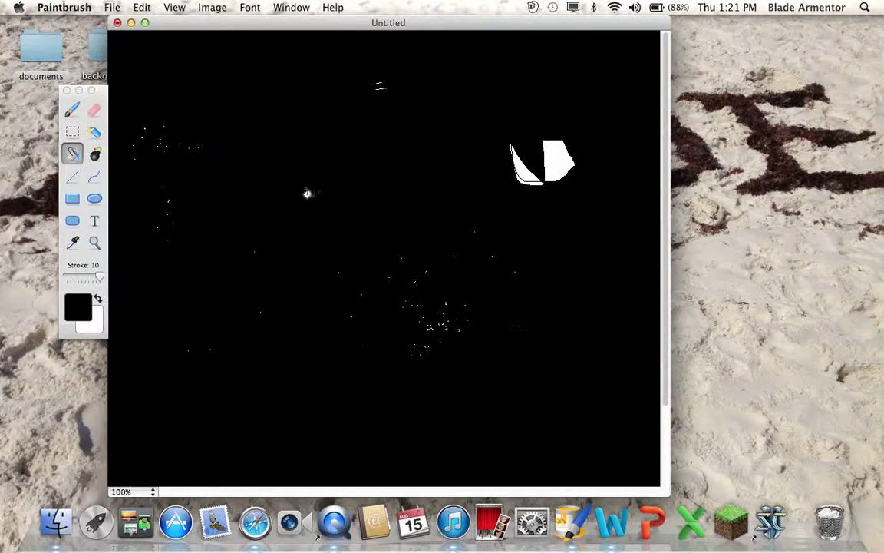
{"action": "left_click", "coordinate": [317, 131]}
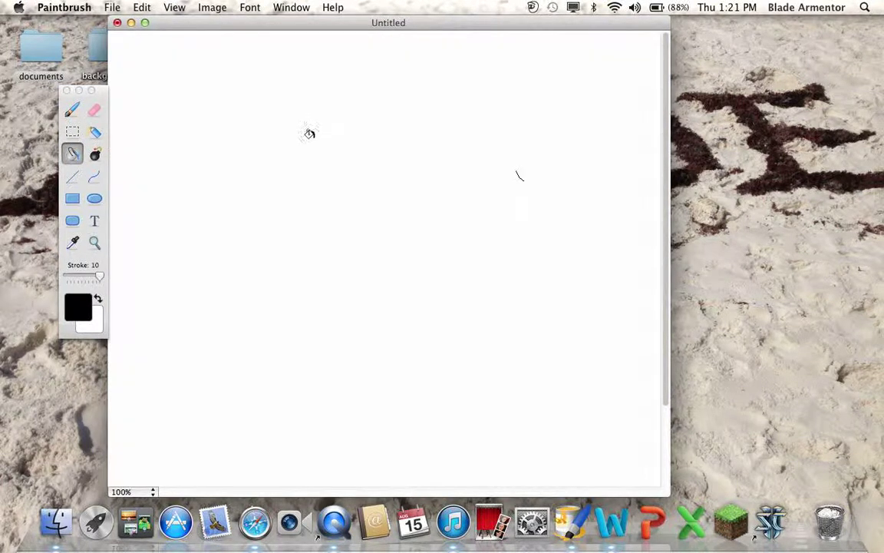
- Change the foreground colour, fill the canvas black, then undo that fill
{"action": "left_click", "coordinate": [90, 317]}
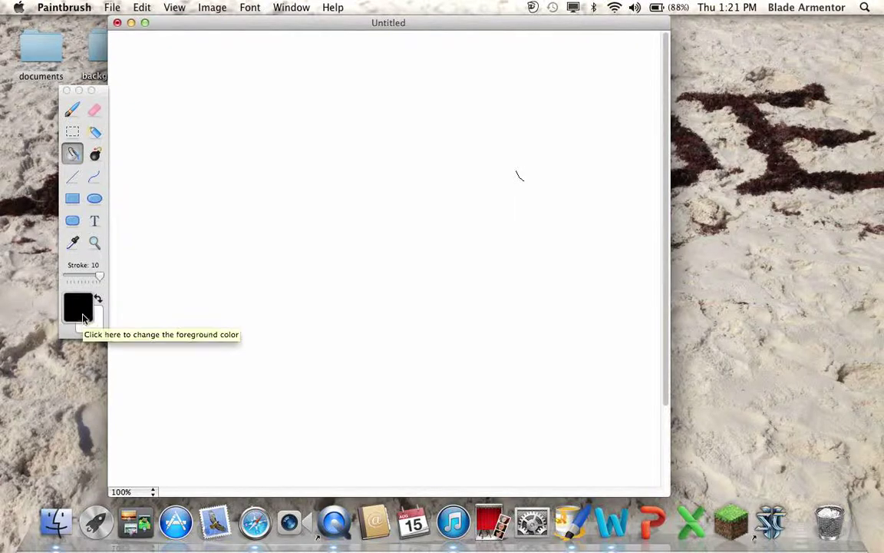
{"action": "left_click", "coordinate": [250, 108]}
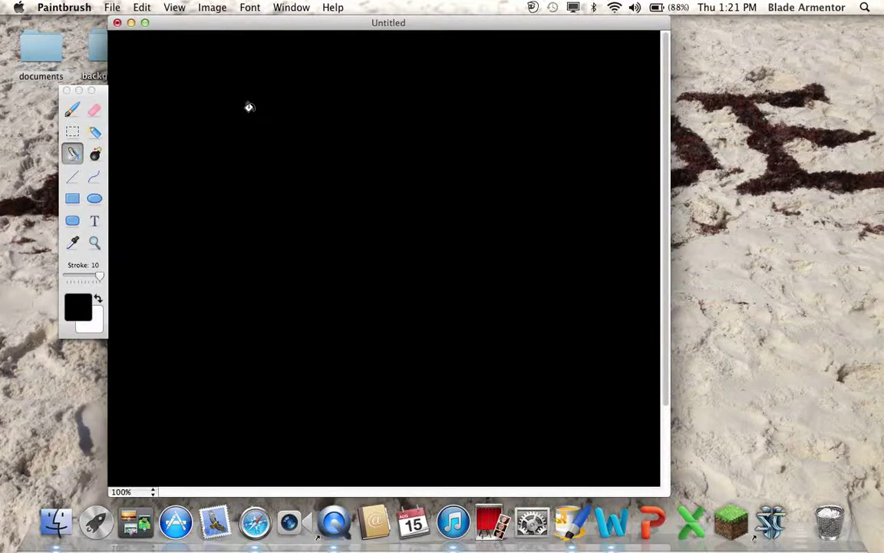
{"action": "key", "text": "super+z"}
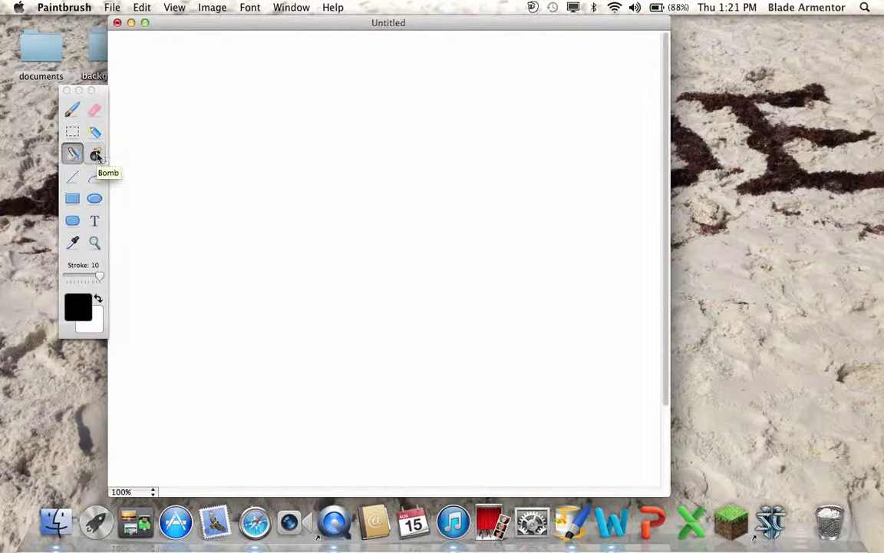
- Paint a diagonal black stroke, then wipe the whole canvas with the Bomb tool
{"action": "left_click", "coordinate": [72, 111]}
{"action": "left_click_drag", "start_coordinate": [274, 110], "coordinate": [413, 315]}
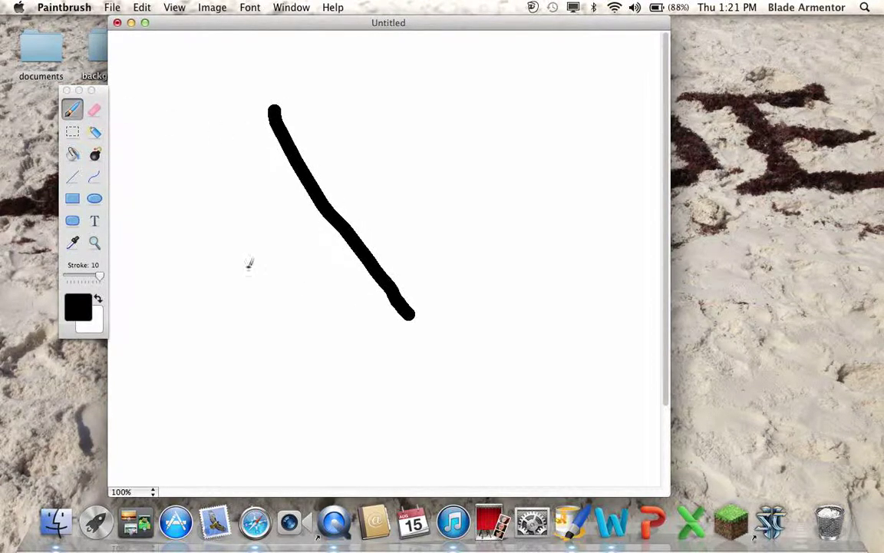
{"action": "left_click", "coordinate": [96, 155]}
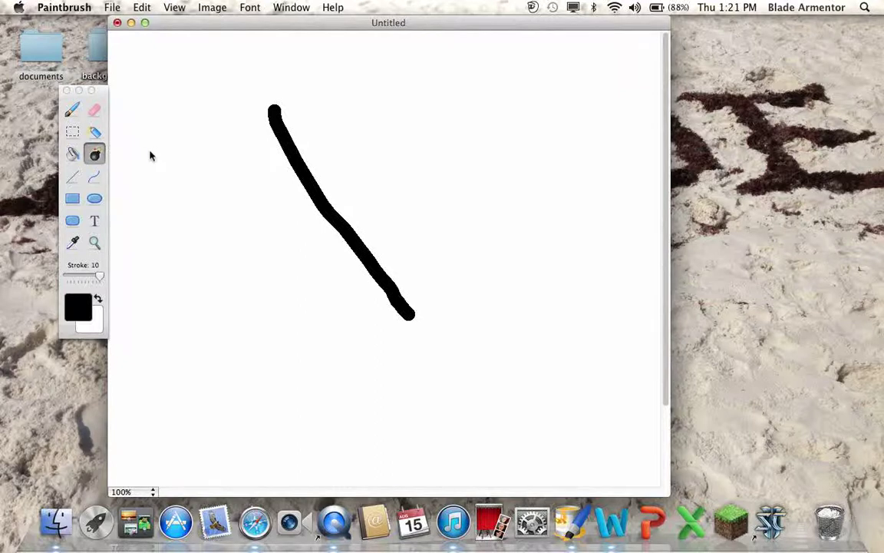
{"action": "left_click", "coordinate": [214, 160]}
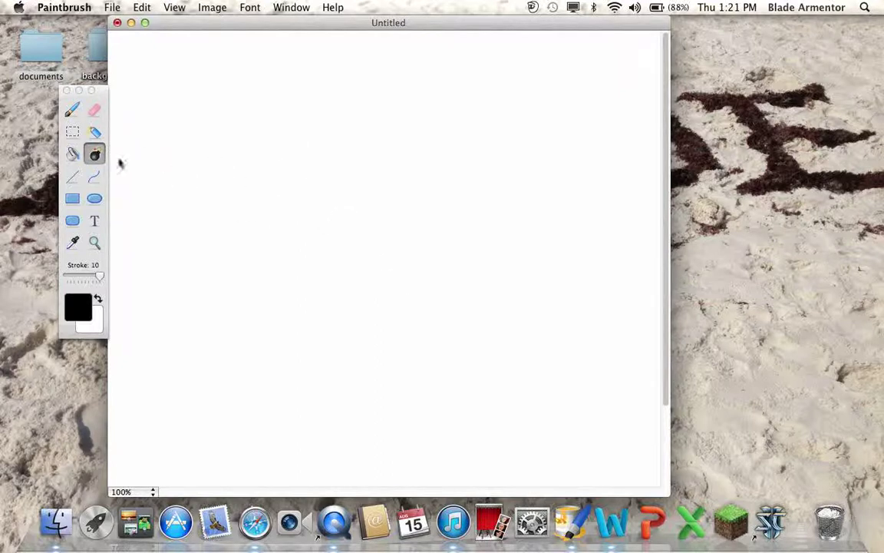
- Draw a thick diagonal straight line and a horizontal line across the middle
{"action": "left_click", "coordinate": [75, 178]}
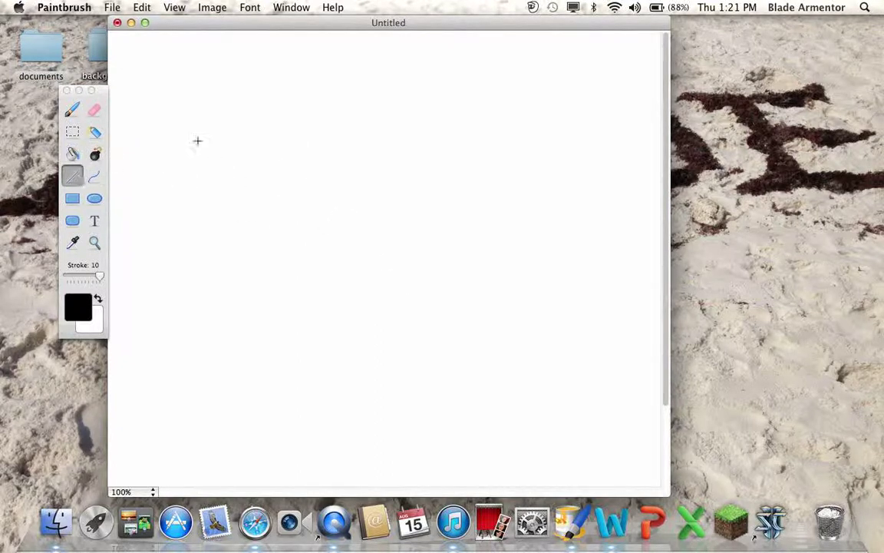
{"action": "left_click_drag", "start_coordinate": [207, 127], "coordinate": [564, 305]}
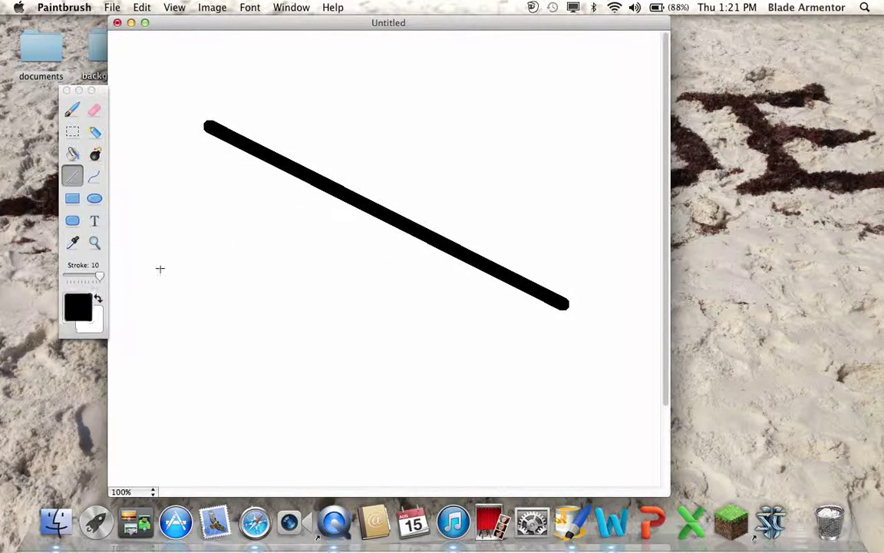
{"action": "left_click_drag", "start_coordinate": [170, 261], "coordinate": [498, 261]}
{"action": "left_click_drag", "start_coordinate": [477, 183], "coordinate": [526, 191]}
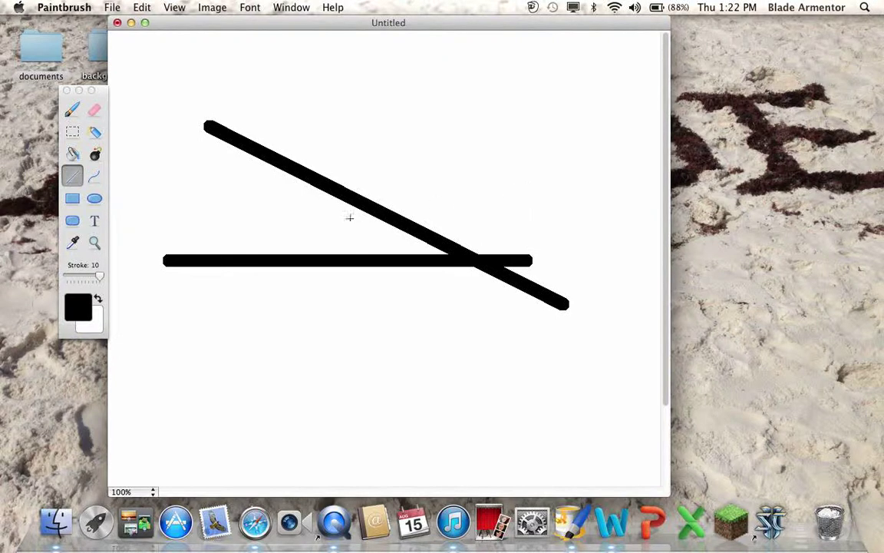
- Draw a long curved stroke from the upper left, bending it into a leftward arc
{"action": "left_click", "coordinate": [94, 176]}
{"action": "left_click_drag", "start_coordinate": [188, 131], "coordinate": [362, 434]}
{"action": "left_click_drag", "start_coordinate": [248, 234], "coordinate": [373, 172]}
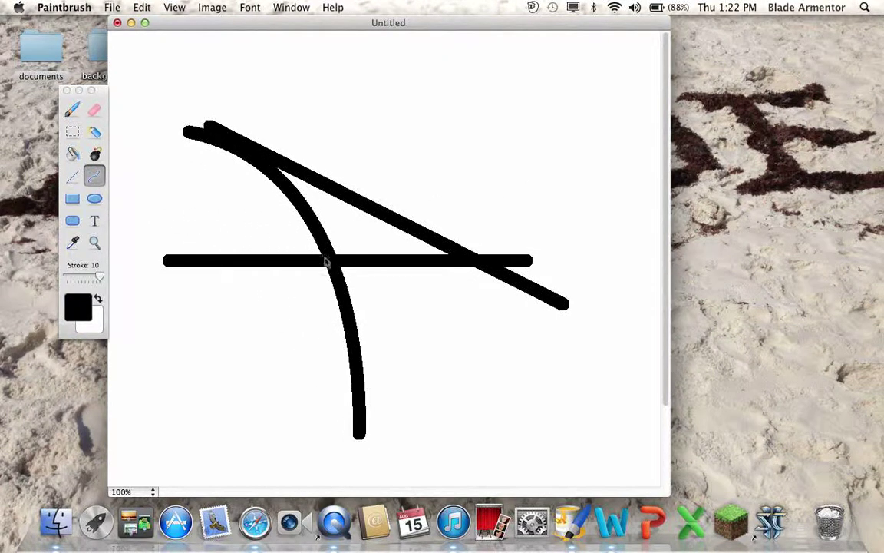
{"action": "mouse_move", "coordinate": [340, 284]}
{"action": "left_mouse_down"}
{"action": "mouse_move", "coordinate": [213, 369]}
{"action": "mouse_move", "coordinate": [207, 360]}
{"action": "left_mouse_up"}
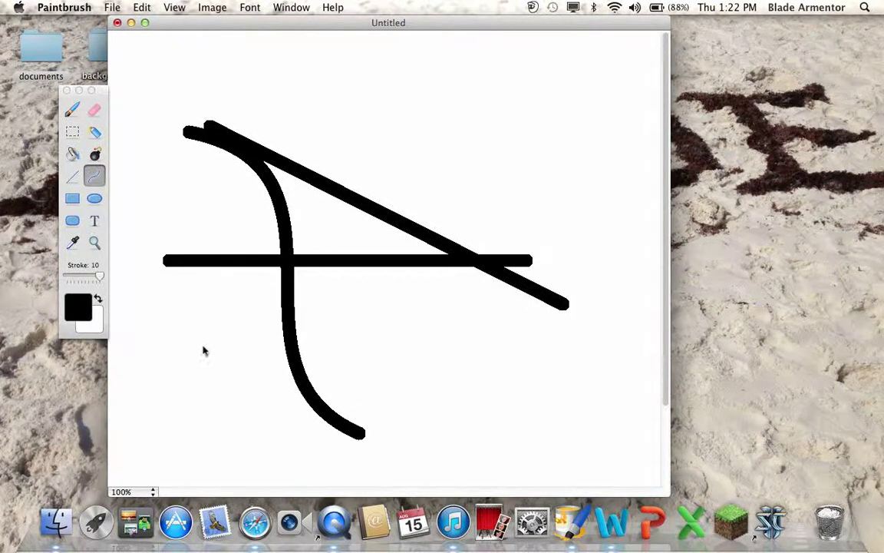
- Draw a rectangle outline at the upper right and a filled black square near the top
{"action": "left_click", "coordinate": [73, 198]}
{"action": "left_click_drag", "start_coordinate": [335, 93], "coordinate": [562, 280]}
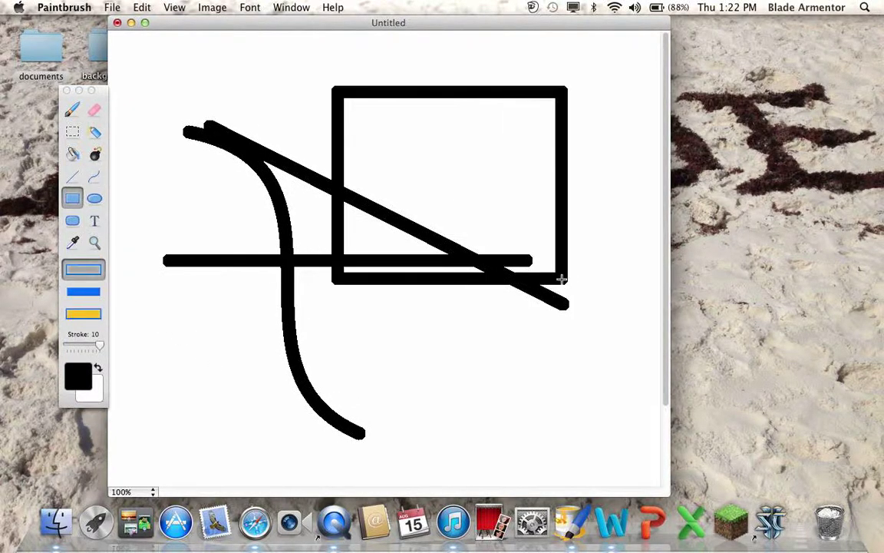
{"action": "left_click", "coordinate": [82, 291]}
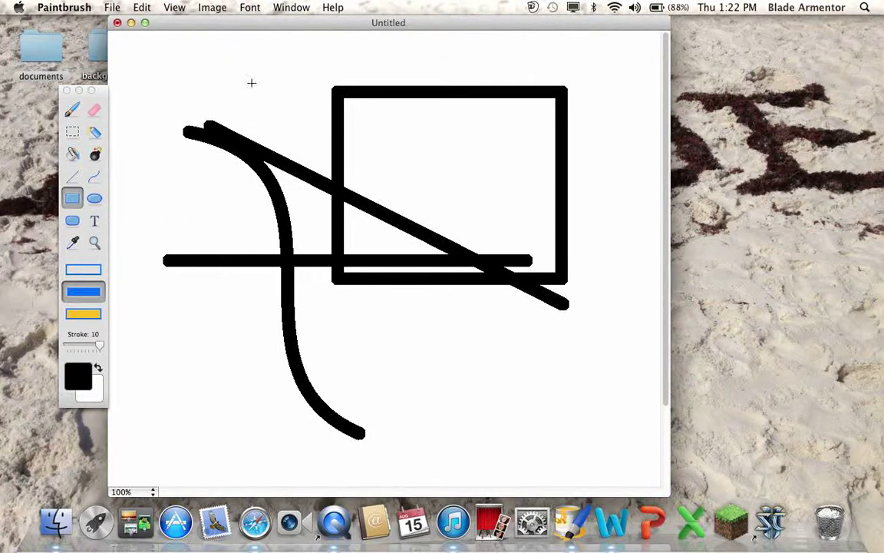
{"action": "left_click_drag", "start_coordinate": [242, 63], "coordinate": [322, 144]}
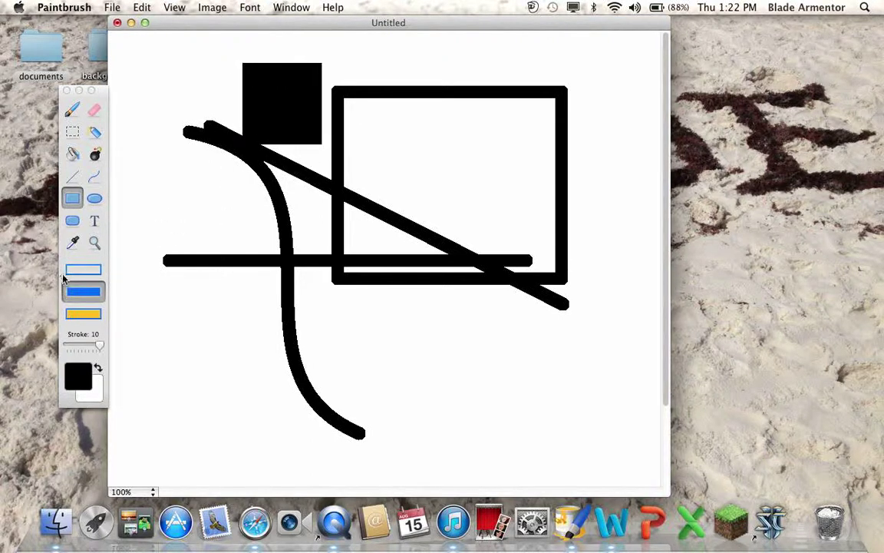
- Add a filled black ellipse on the left and a filled rounded rectangle at lower right
{"action": "left_click", "coordinate": [94, 198]}
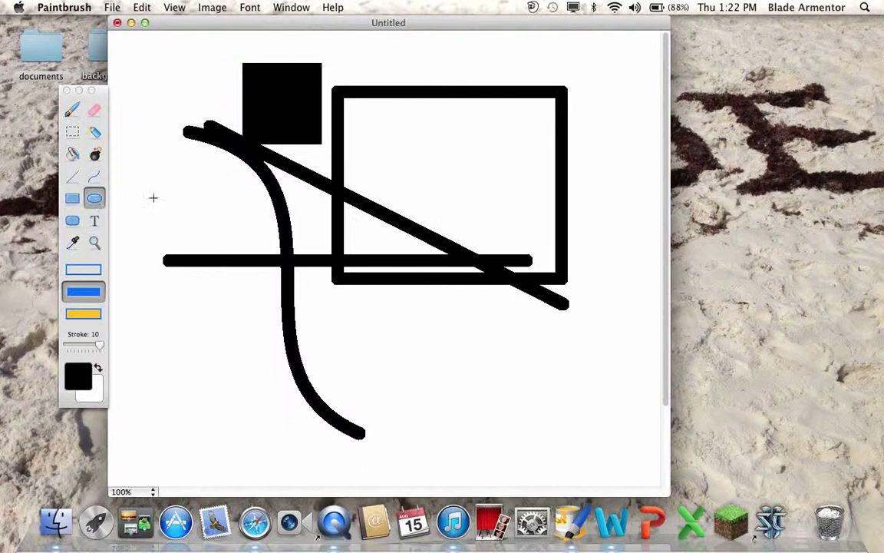
{"action": "left_click_drag", "start_coordinate": [153, 193], "coordinate": [300, 302]}
{"action": "left_click", "coordinate": [72, 220]}
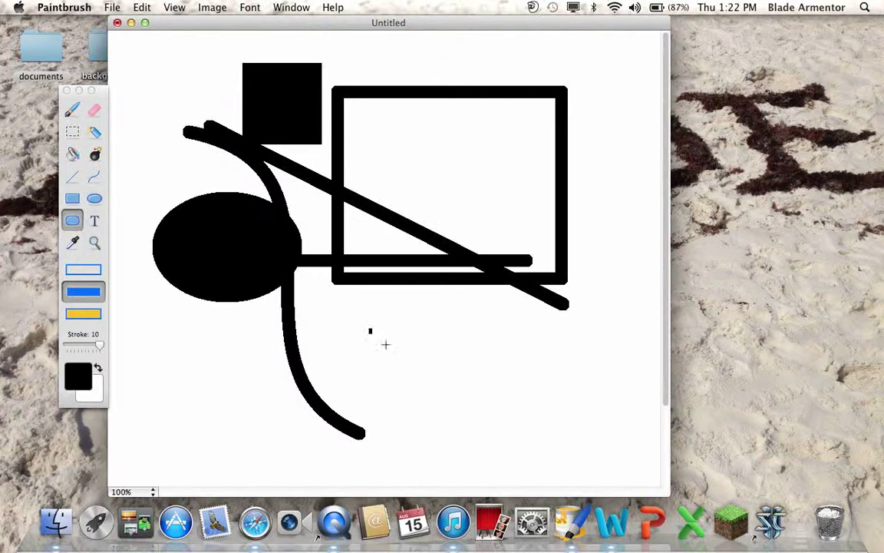
{"action": "left_click_drag", "start_coordinate": [386, 344], "coordinate": [590, 417]}
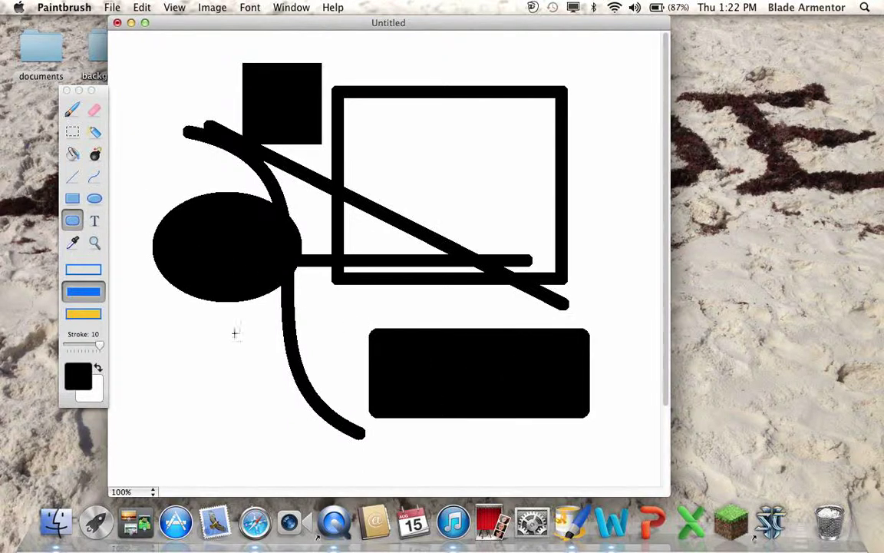
{"action": "left_click", "coordinate": [95, 221]}
- Start a text item on the canvas, type the username, select it and browse the font families
{"action": "left_click", "coordinate": [389, 137]}
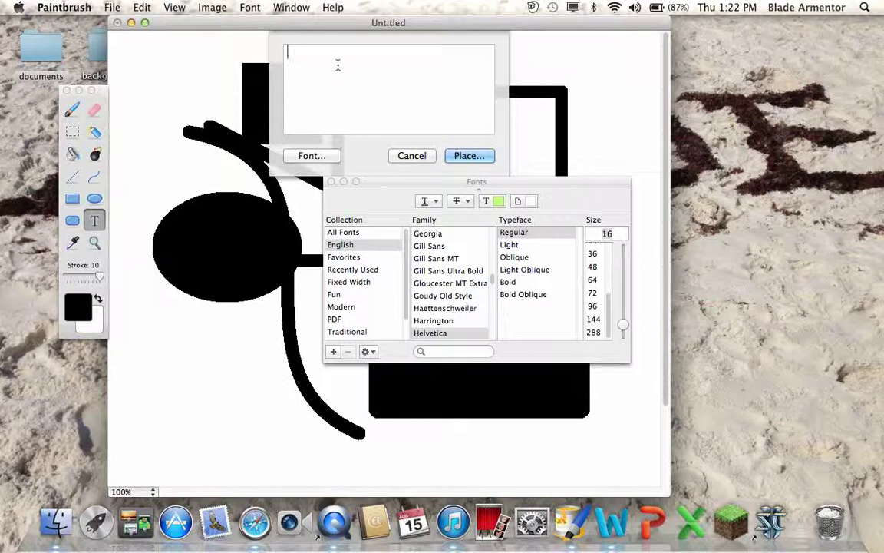
{"action": "type", "text": "Blade5205"}
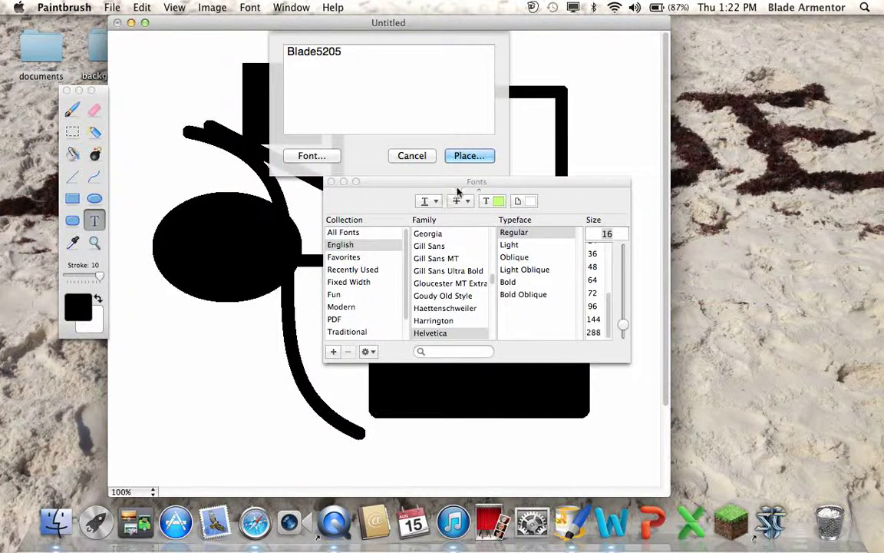
{"action": "left_click_drag", "start_coordinate": [373, 53], "coordinate": [274, 53]}
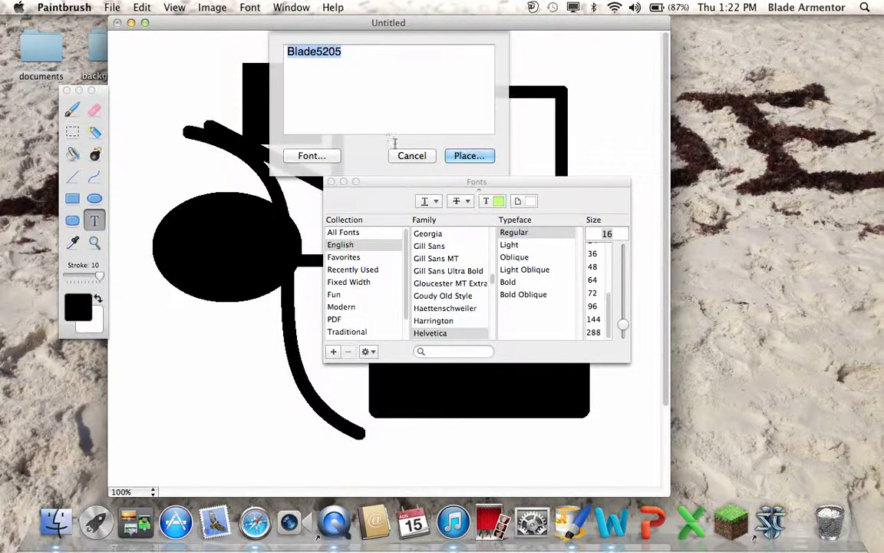
{"action": "scroll", "coordinate": [433, 269], "scroll_direction": "up", "scroll_amount": 10}
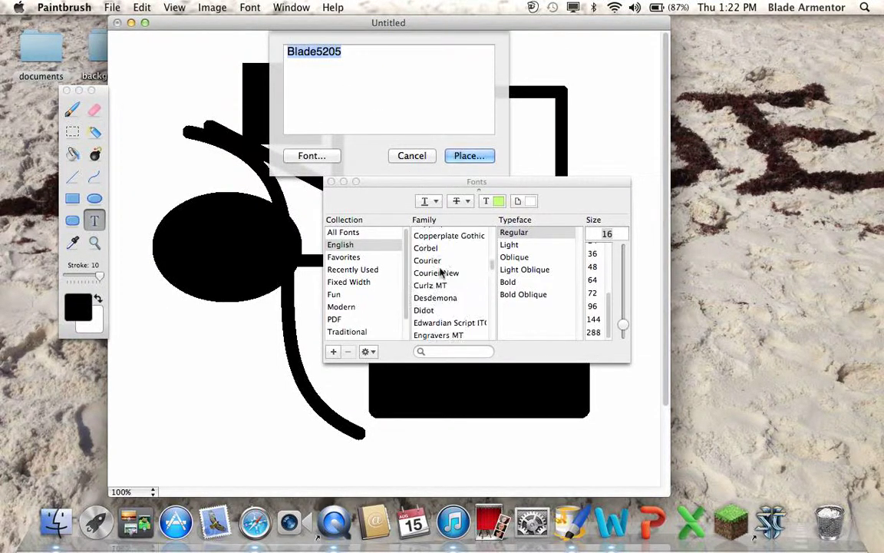
{"action": "scroll", "coordinate": [442, 270], "scroll_direction": "up", "scroll_amount": 8}
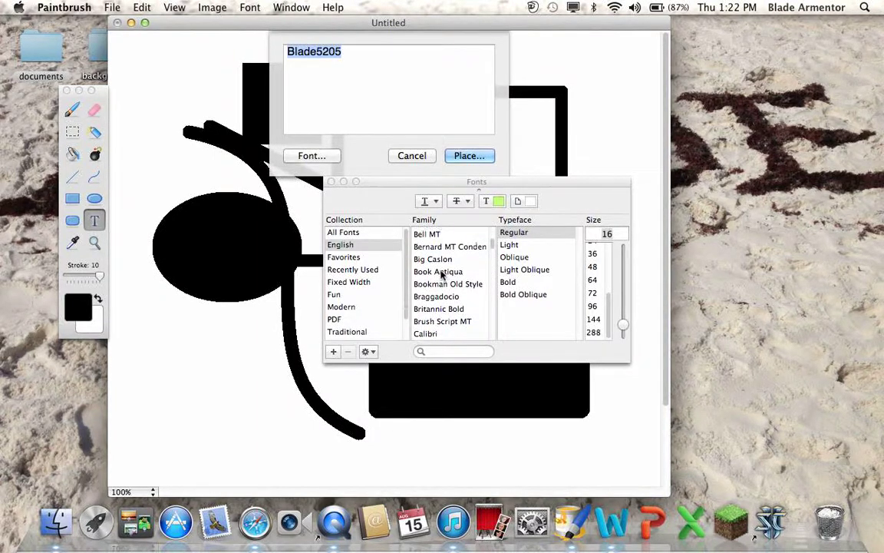
{"action": "scroll", "coordinate": [444, 265], "scroll_direction": "up", "scroll_amount": 2}
- Set the text font to Bauhaus 93 at size 96
{"action": "left_click", "coordinate": [448, 240]}
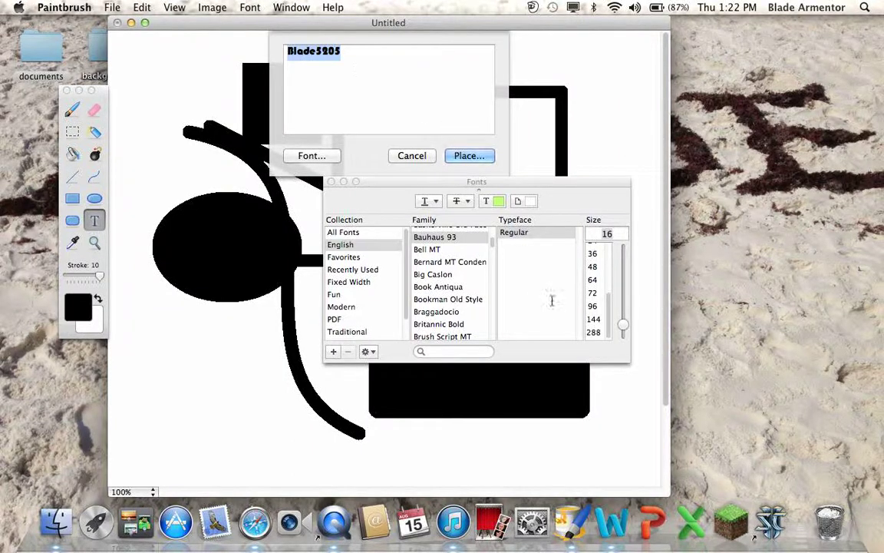
{"action": "left_click", "coordinate": [594, 319]}
{"action": "left_click", "coordinate": [592, 305]}
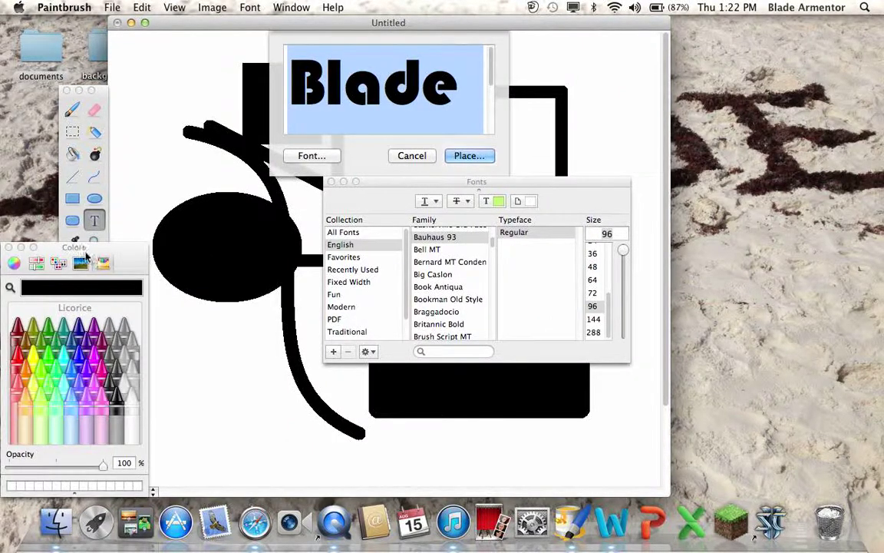
- Colour the text aqua blue, place it and move it to the middle of the drawing
{"action": "left_click_drag", "start_coordinate": [86, 251], "coordinate": [754, 99]}
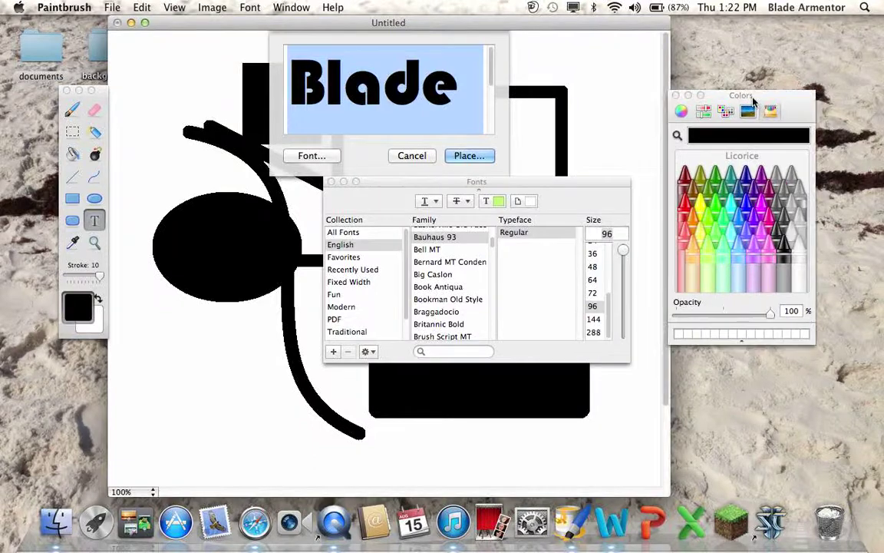
{"action": "left_click", "coordinate": [737, 206]}
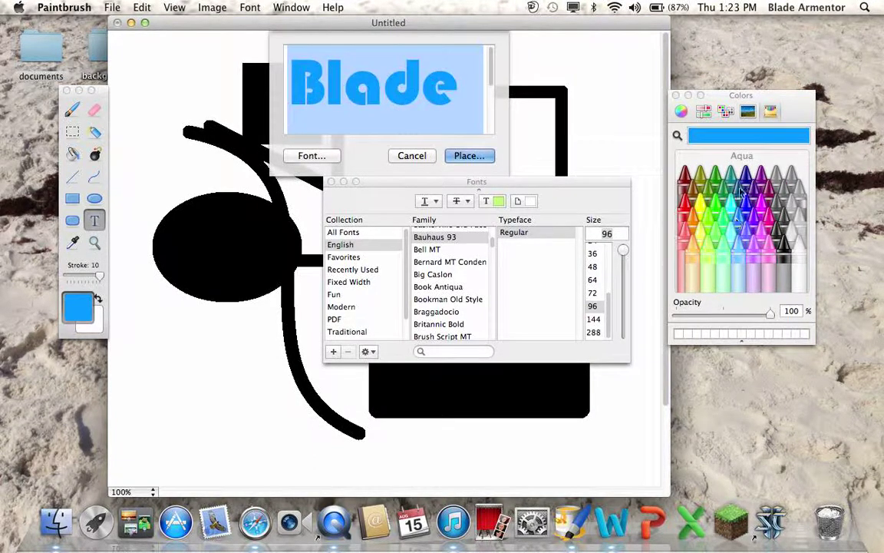
{"action": "left_click", "coordinate": [469, 155]}
{"action": "mouse_move", "coordinate": [366, 159]}
{"action": "left_mouse_down"}
{"action": "mouse_move", "coordinate": [207, 231]}
{"action": "mouse_move", "coordinate": [216, 246]}
{"action": "left_mouse_up"}
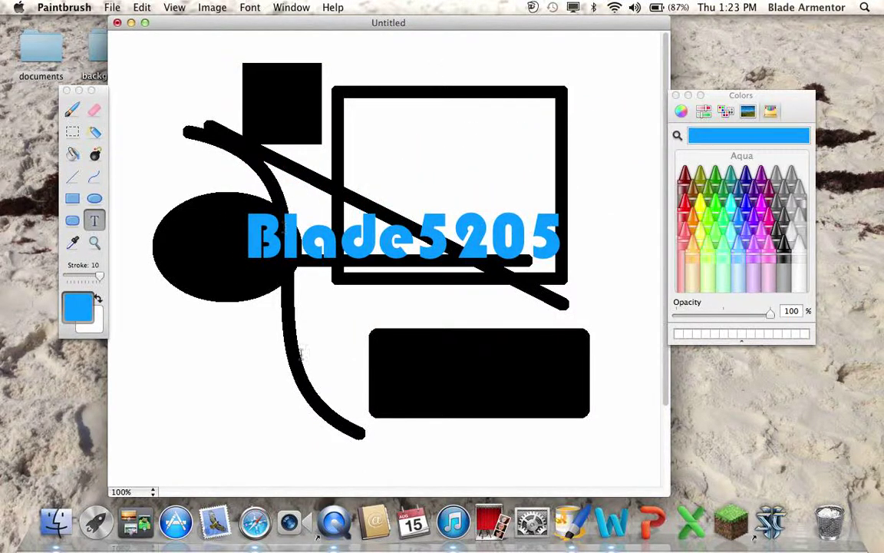